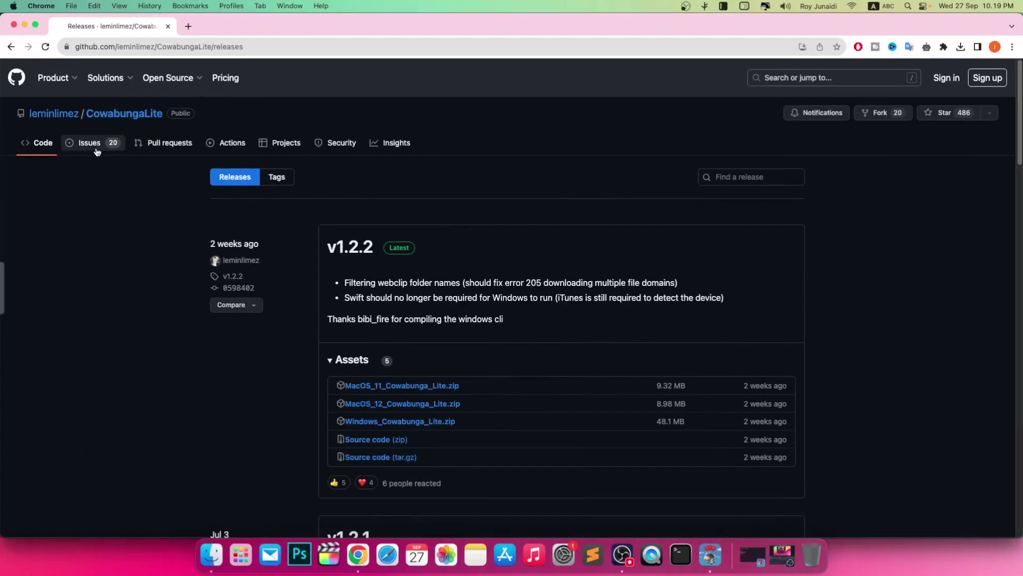
- Look over the CowabungaLite v1.2.2 release assets on GitHub before launching the app
drag(85, 115, 175, 122)
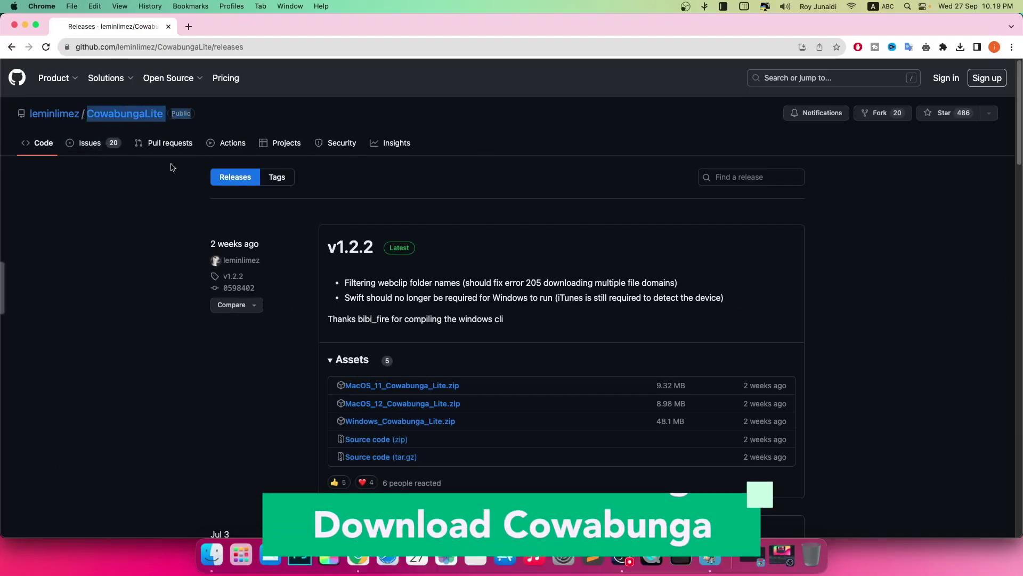
scroll(167, 319, down, 1)
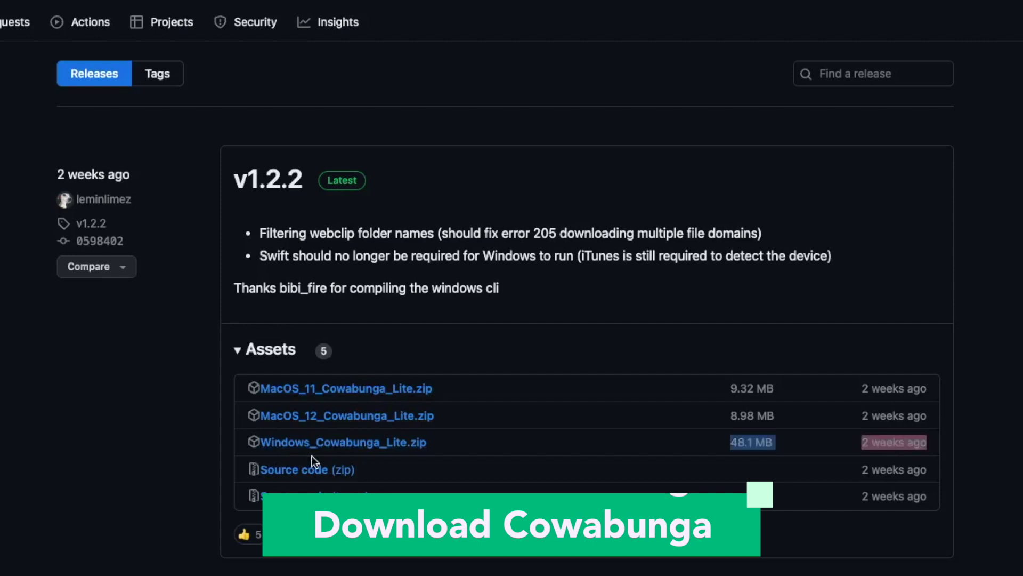
click(476, 420)
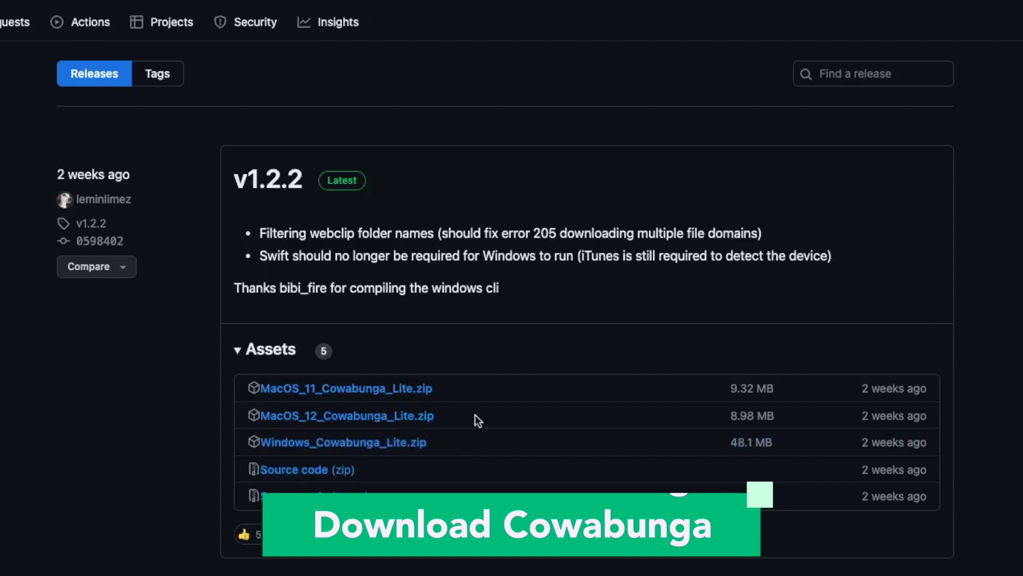
click(118, 448)
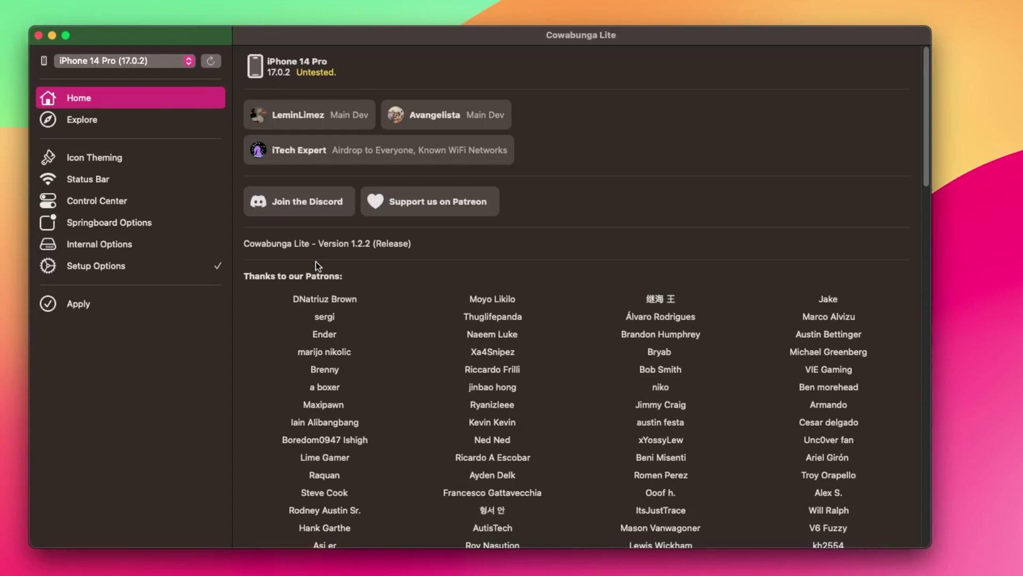
- Go to Icon Theming and enable icon theming so the theme list with Felicity Pro shows
click(78, 164)
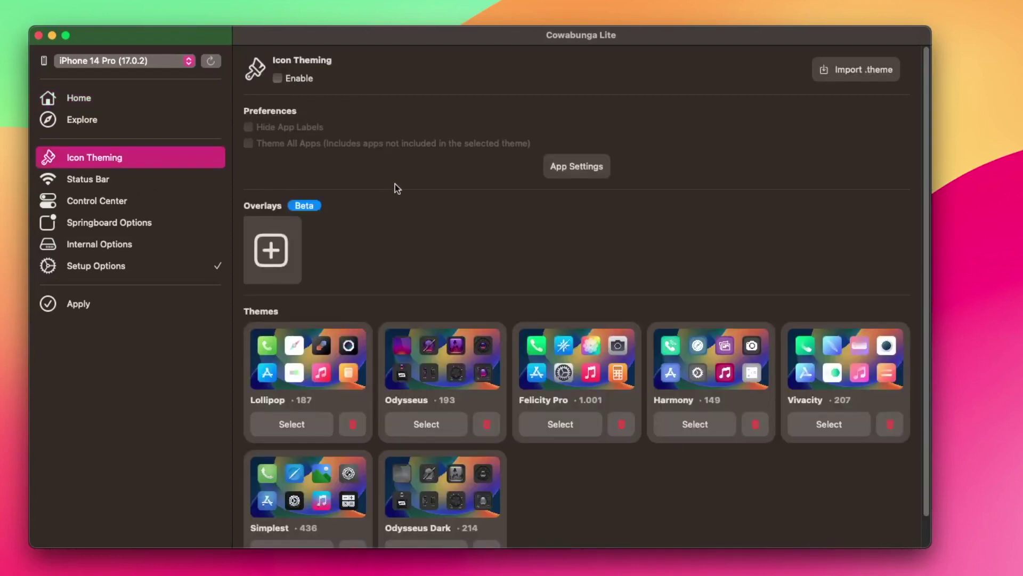
scroll(297, 363, down, 1)
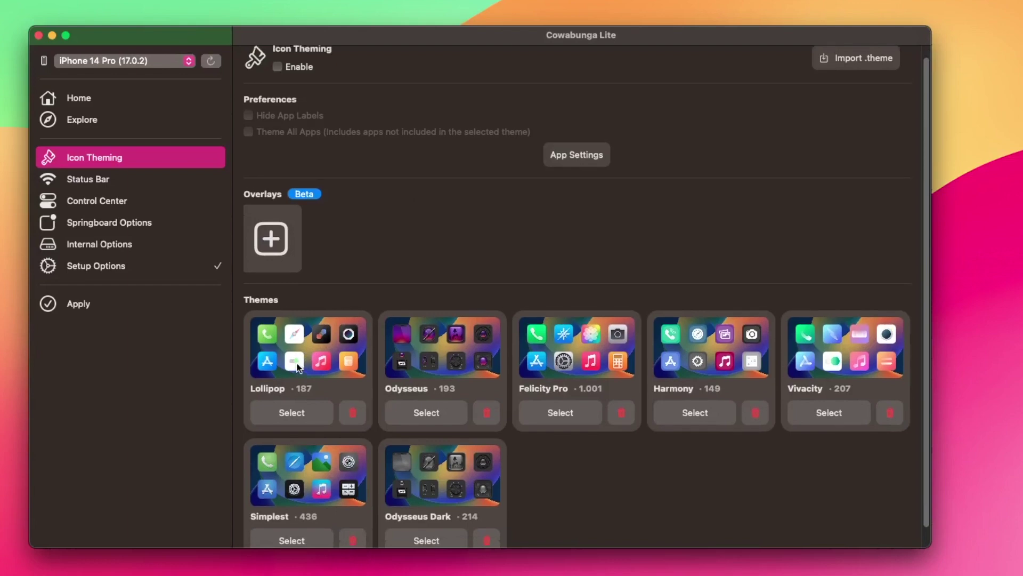
scroll(297, 363, up, 1)
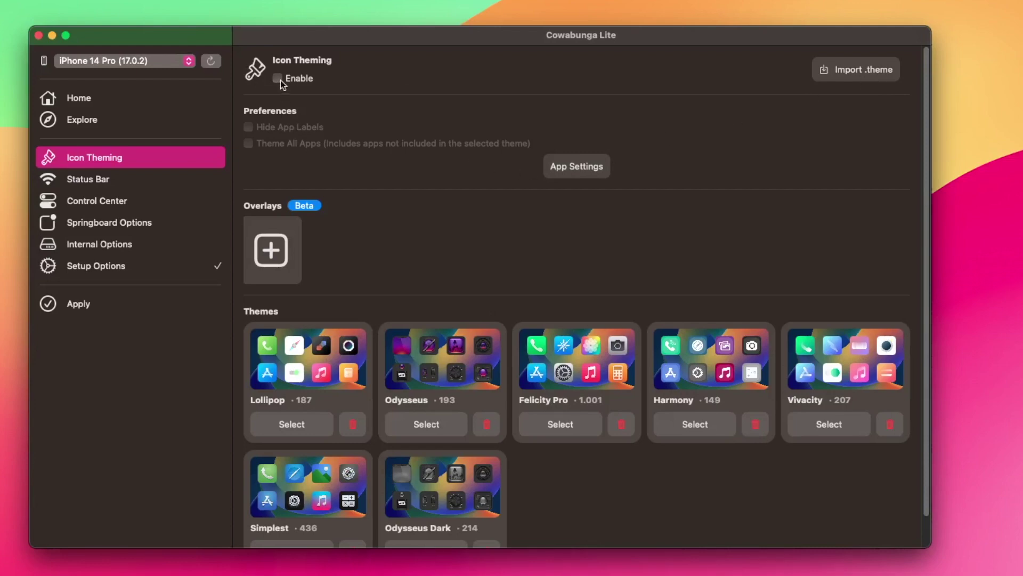
scroll(407, 263, down, 3)
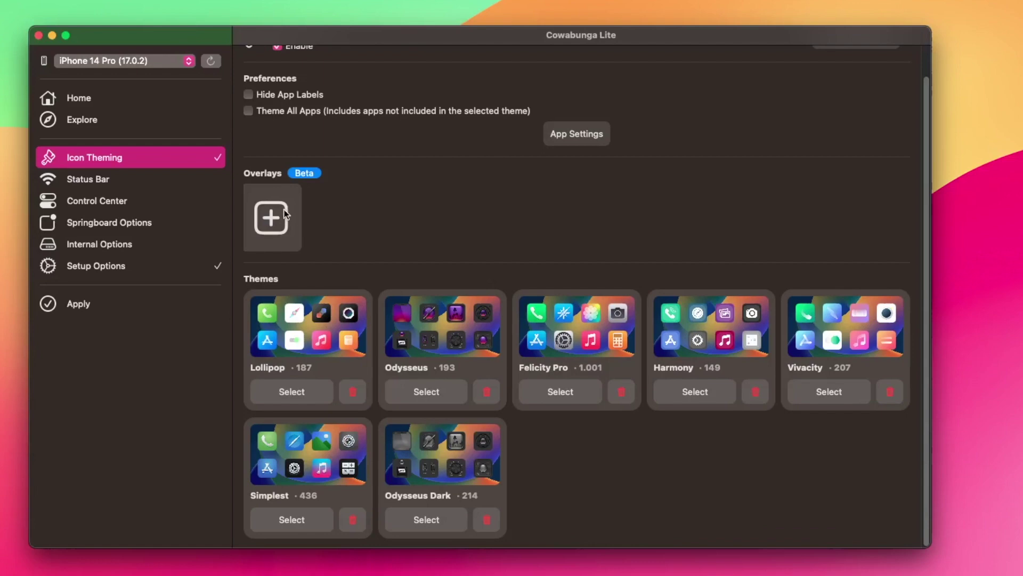
- Try the Overlays add picker without choosing a file, then browse Home and Explore themes
click(273, 227)
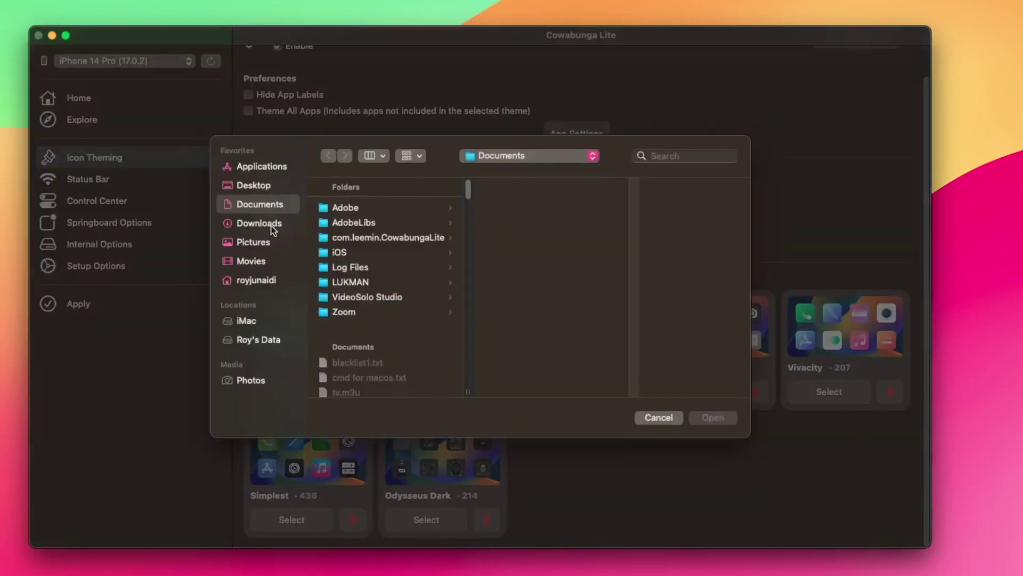
click(675, 417)
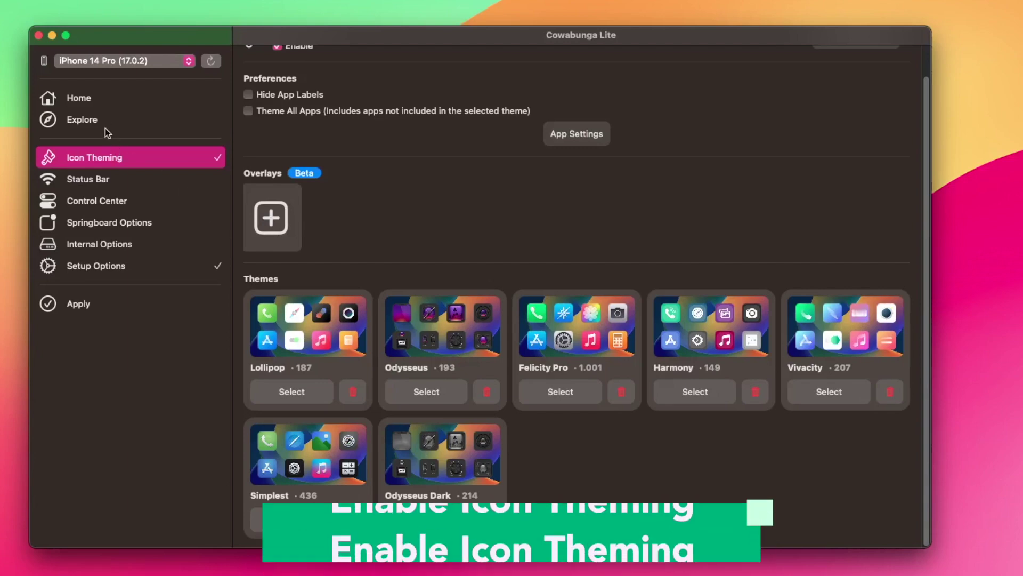
click(97, 96)
click(96, 116)
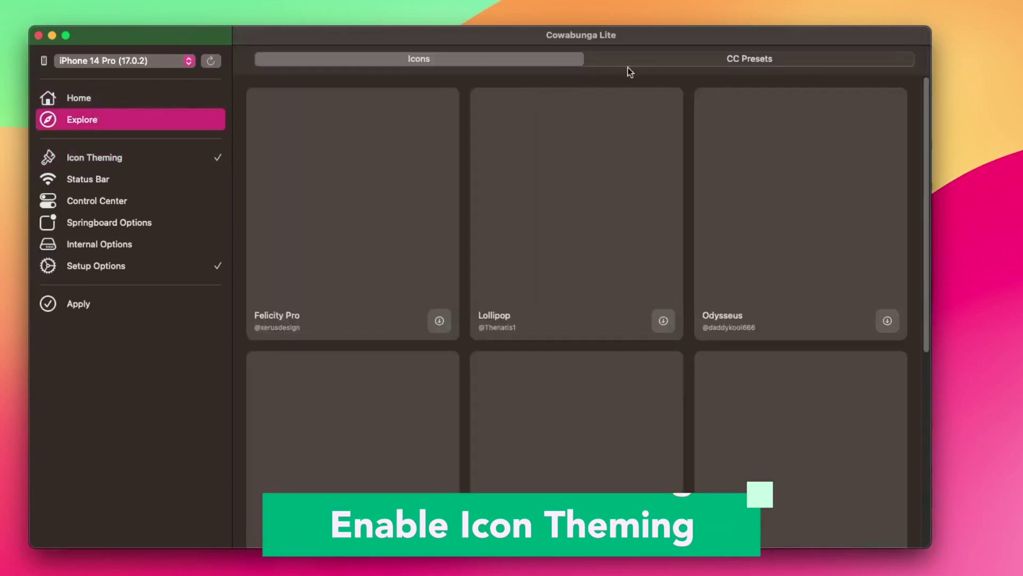
scroll(466, 315, down, 5)
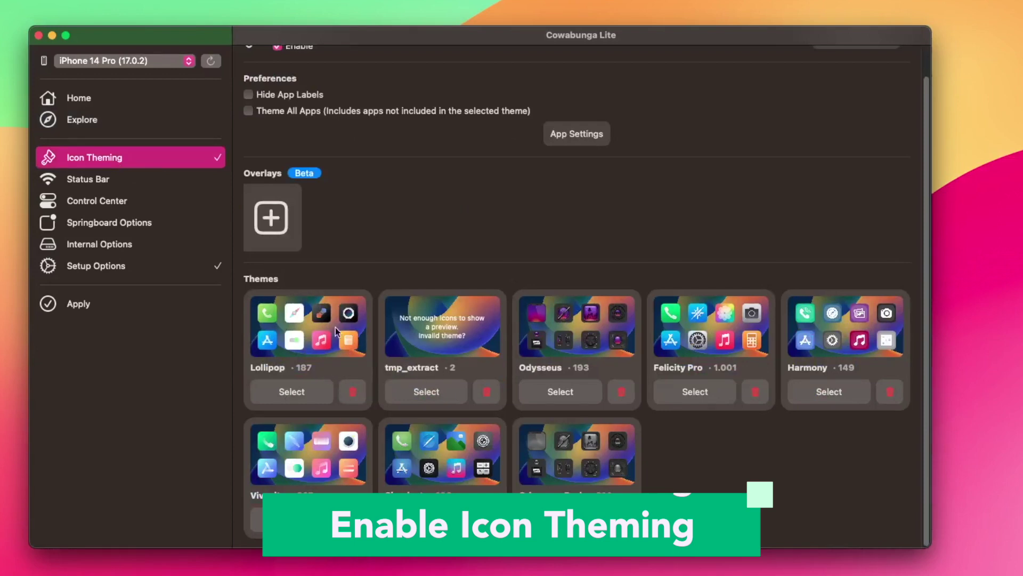
scroll(857, 287, up, 2)
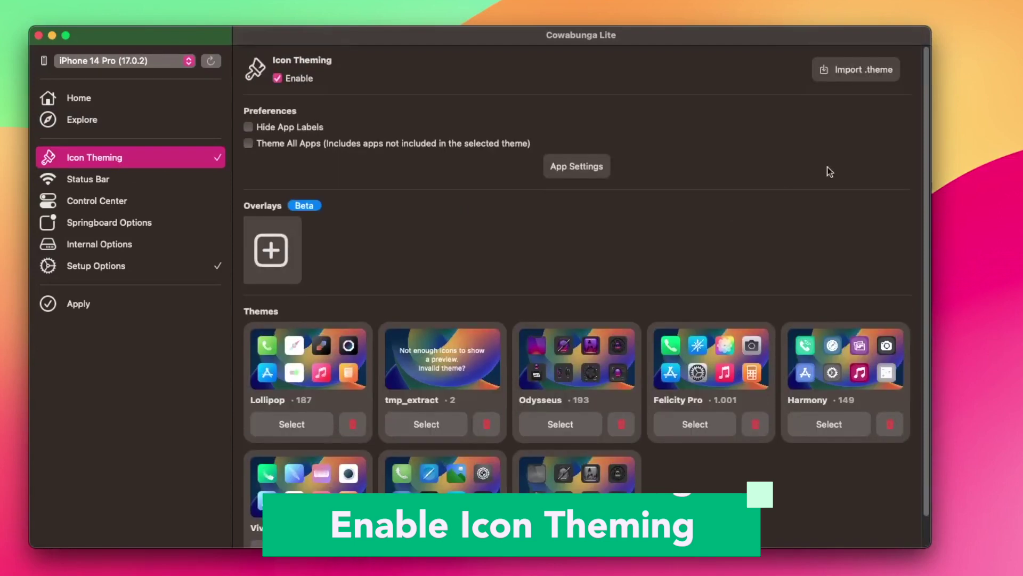
- Start an Import .theme and dismiss the picker, leaving Felicity Pro selected for the icons
click(859, 68)
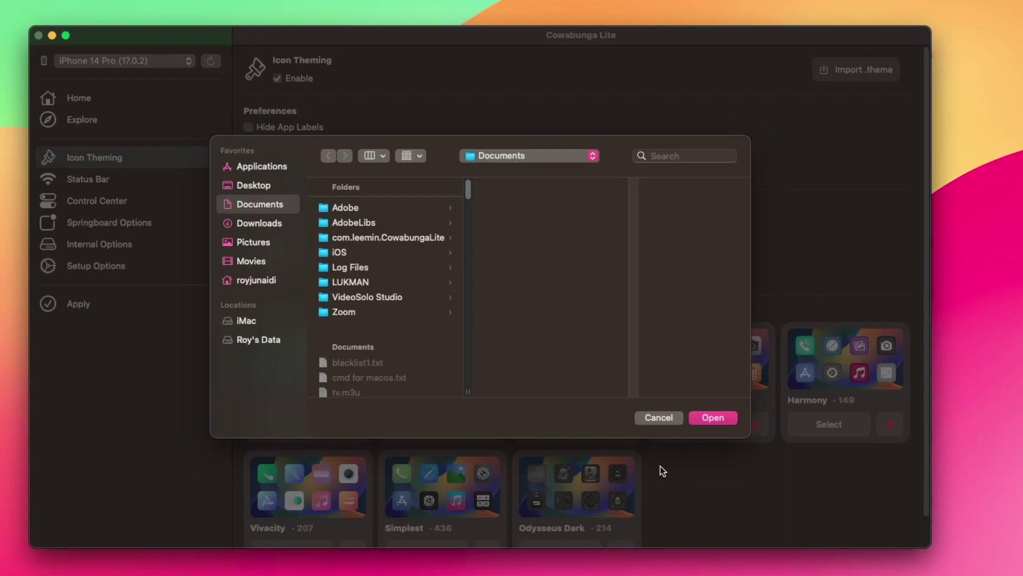
click(649, 416)
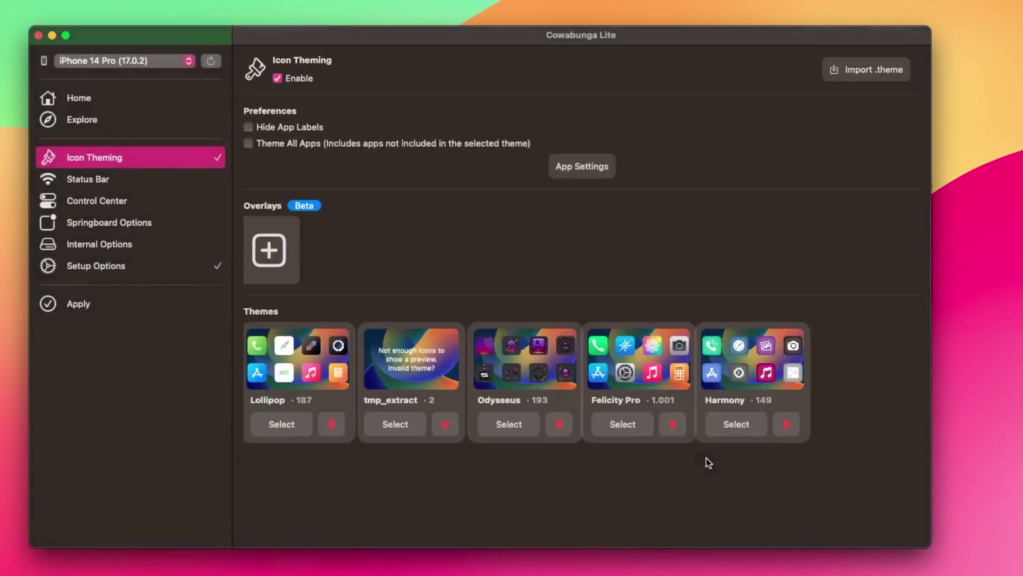
scroll(676, 473, down, 2)
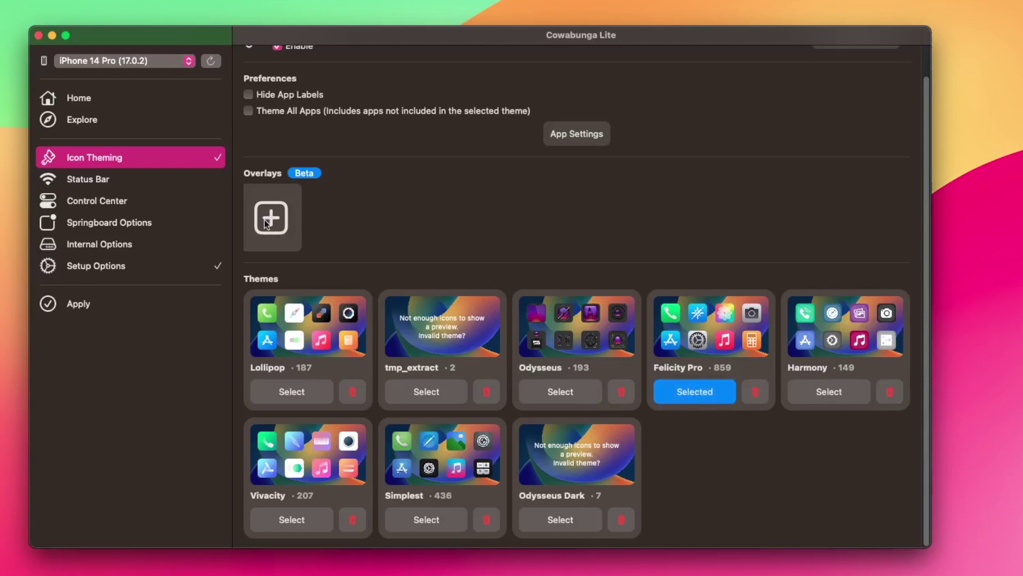
scroll(265, 220, up, 2)
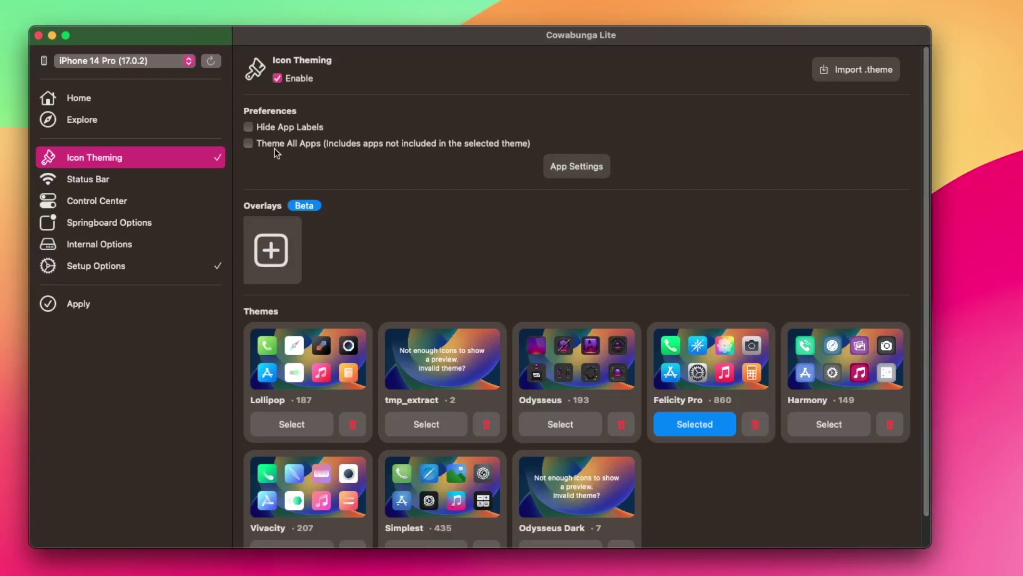
- Confirm Skip Setup in Setup Options, then apply the AppliedTheme and SkipSetup tweaks to the iPhone
click(101, 277)
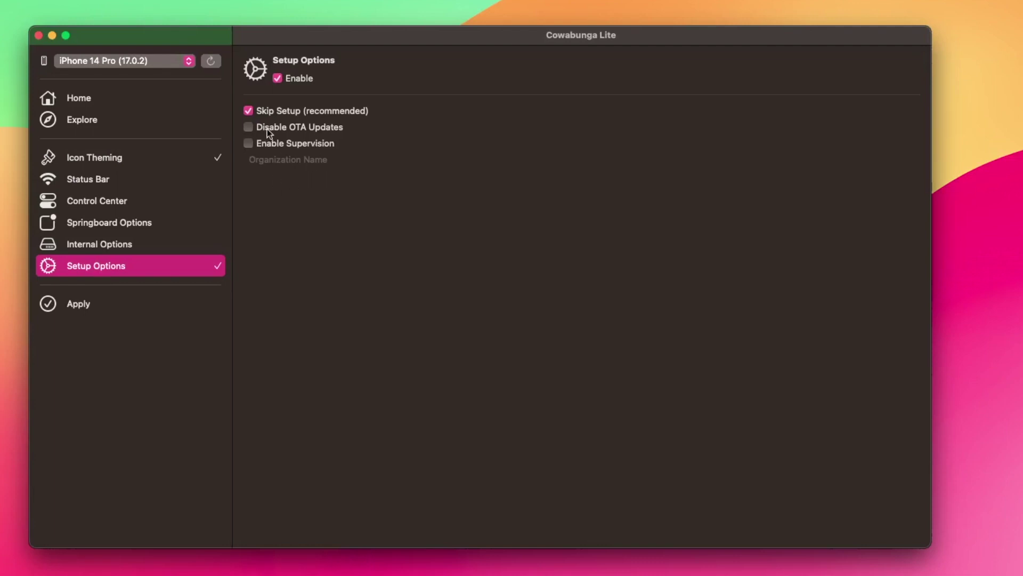
click(100, 307)
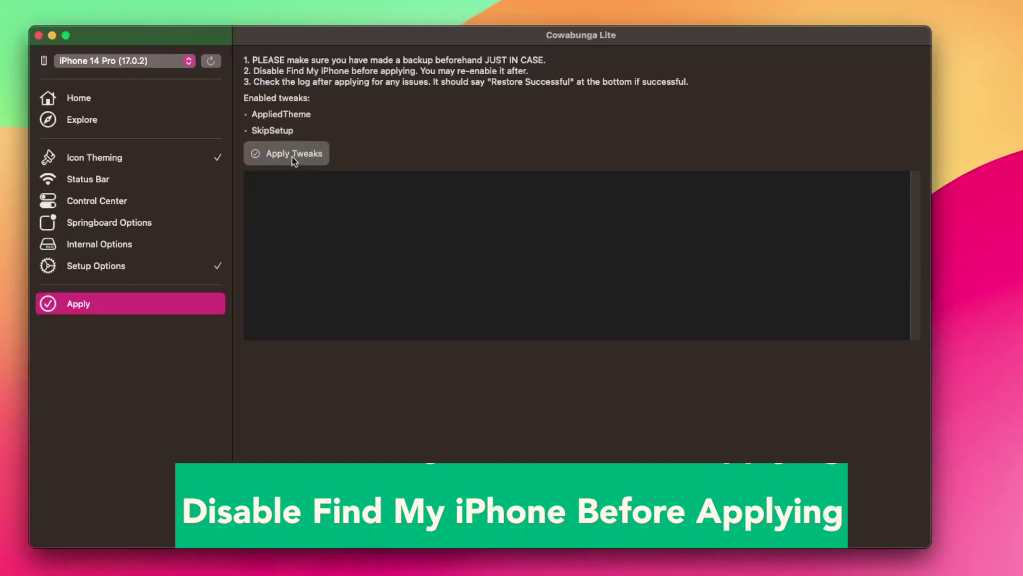
click(292, 156)
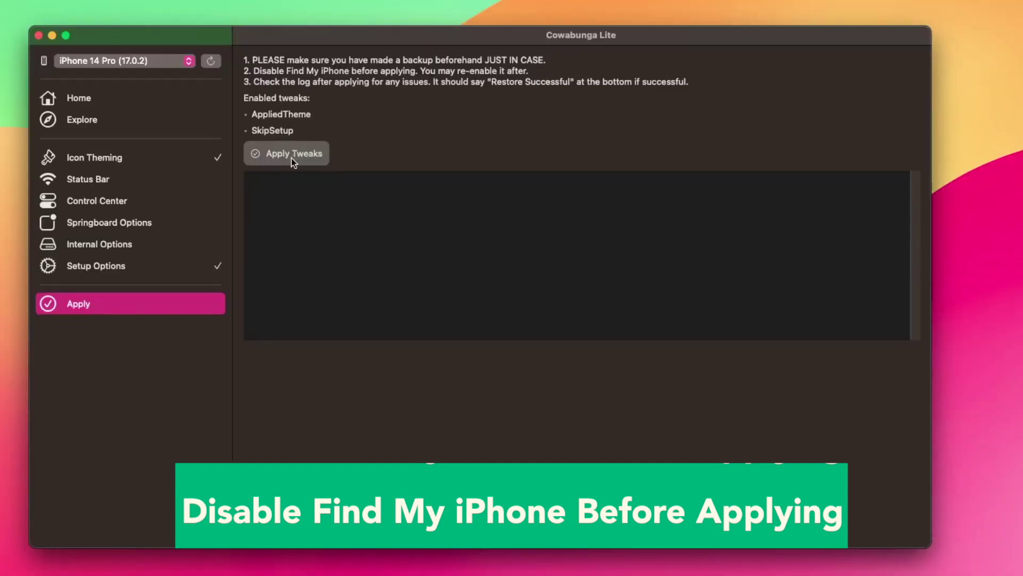